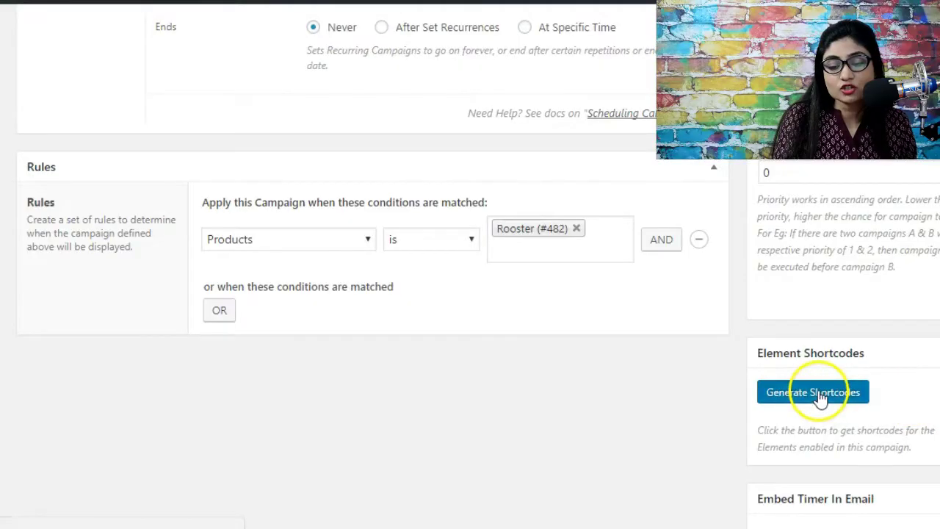
pyautogui.click(812, 395)
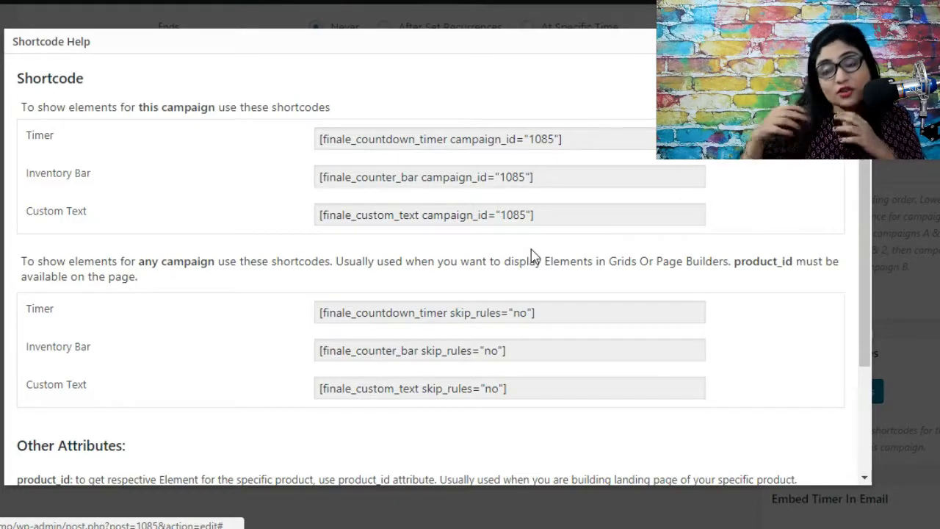
pyautogui.click(497, 320)
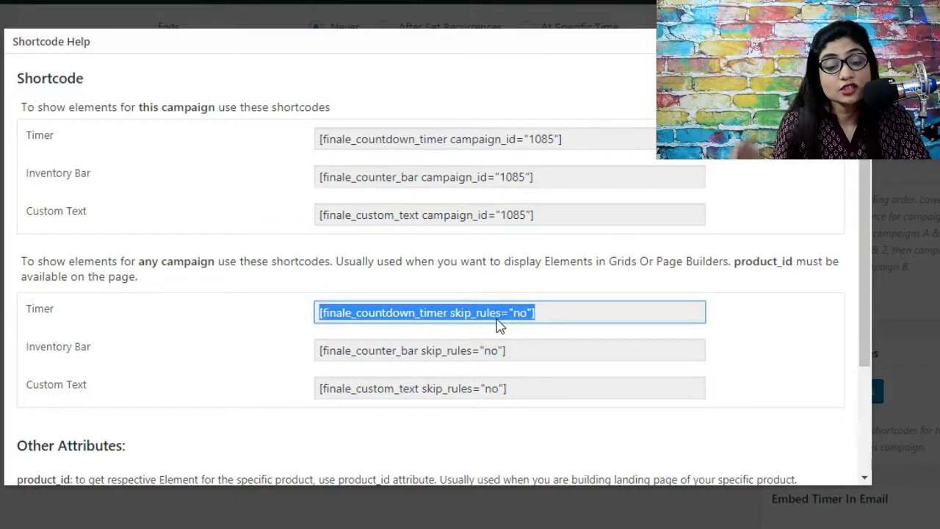
pyautogui.click(510, 315)
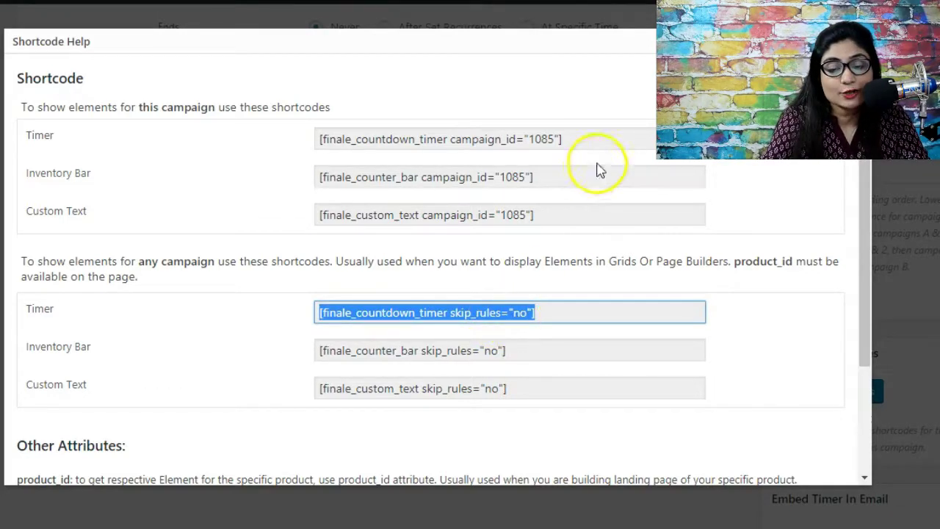
# - Set the recurring campaign duration to 1 day and the pause period to 2 days
pyautogui.click(859, 41)
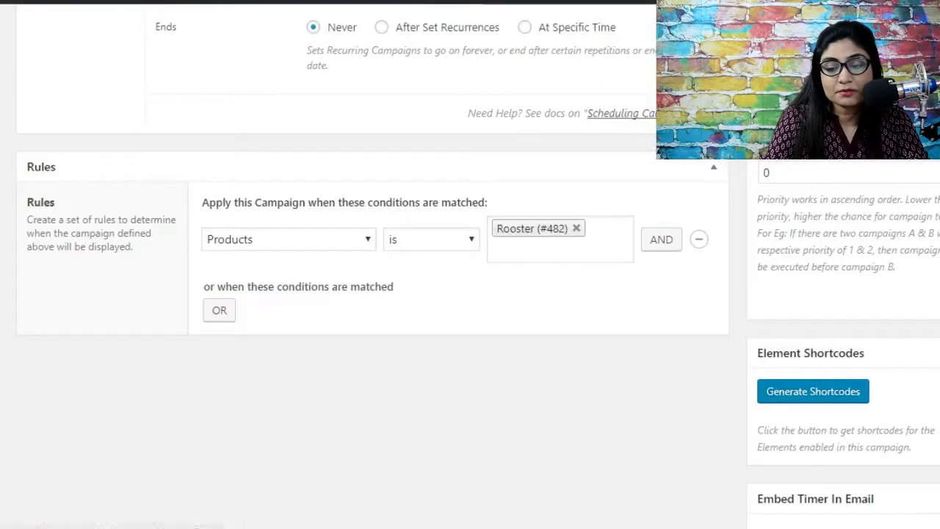
pyautogui.scroll(10, 372, 294)
pyautogui.click(434, 334)
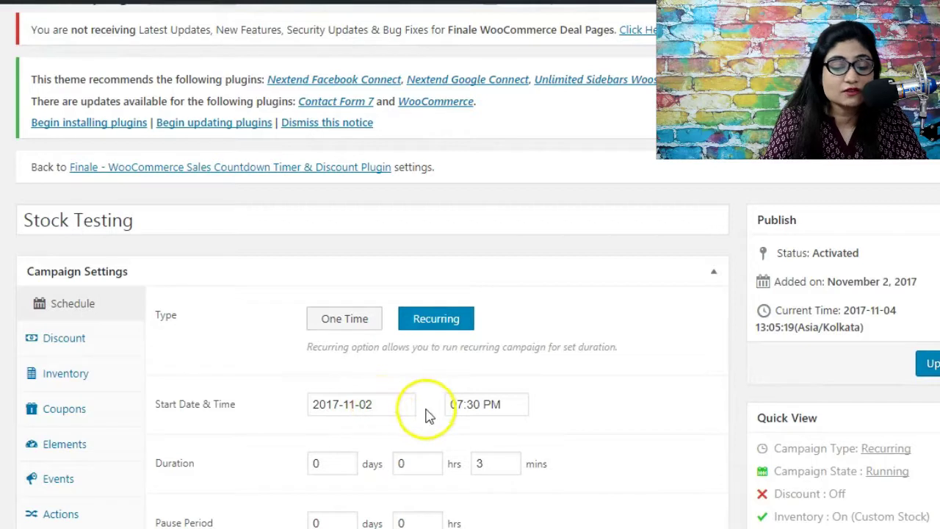
pyautogui.click(344, 459)
pyautogui.scroll(-2, 337, 467)
pyautogui.click(337, 351)
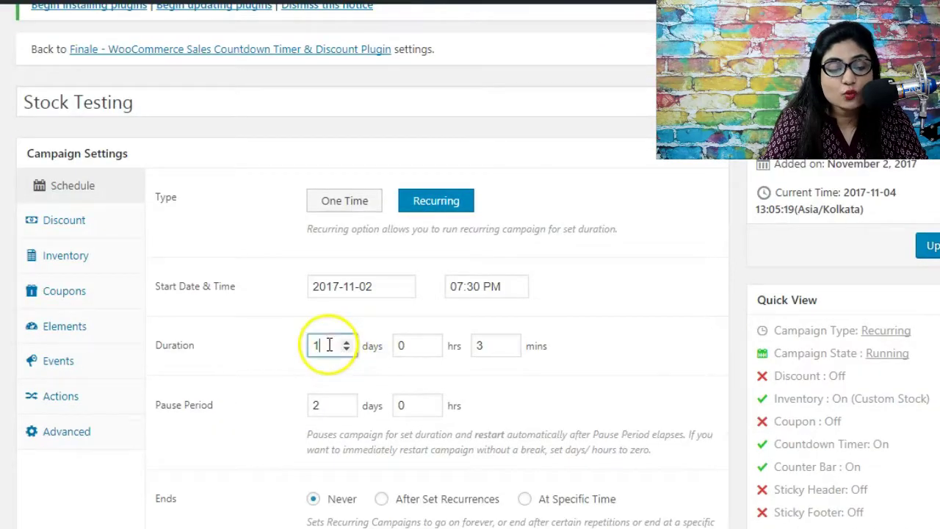
pyautogui.click(327, 412)
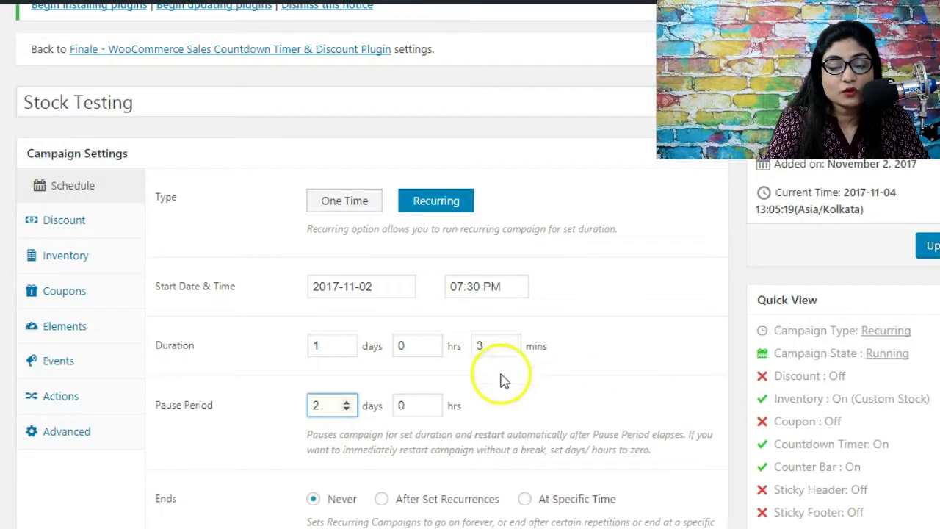
# - Change the duration minutes from 3 to 0 and update the campaign
pyautogui.click(486, 349)
pyautogui.doubleClick(476, 346)
pyautogui.write('0')
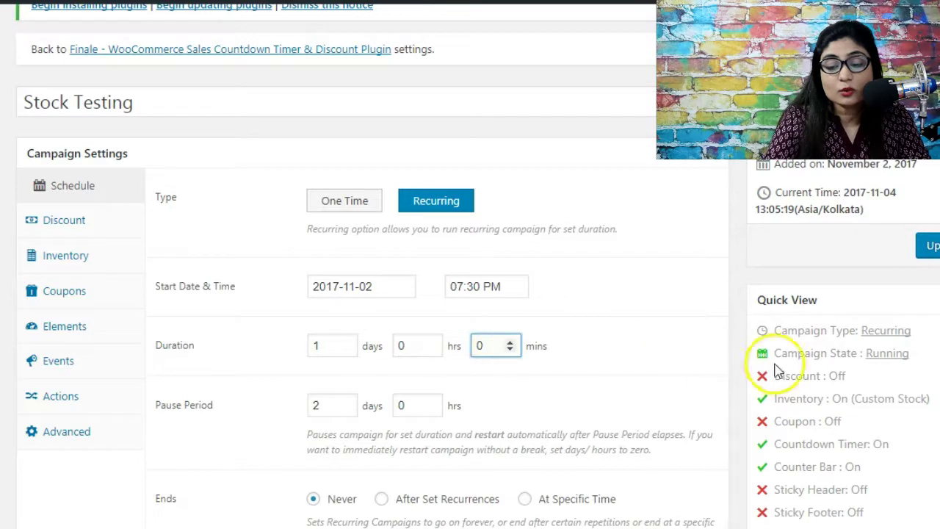
pyautogui.click(931, 247)
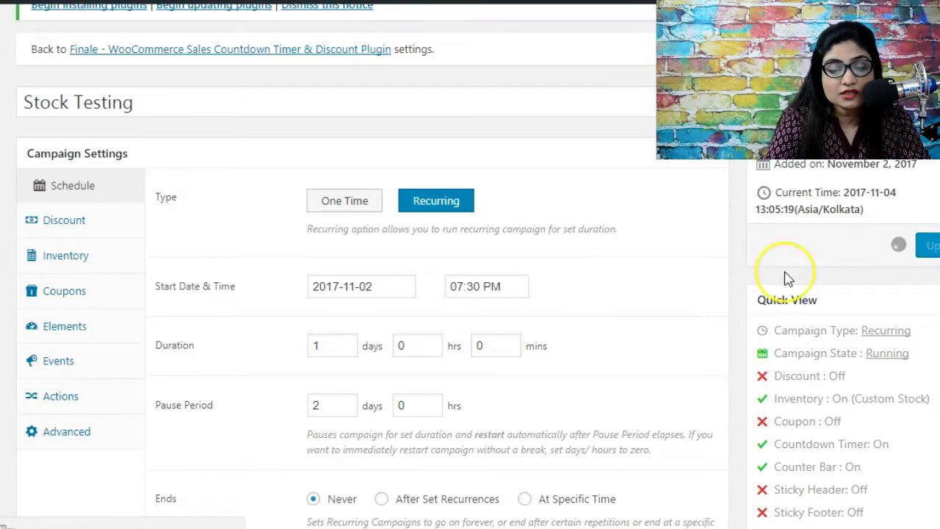
pyautogui.scroll(-4, 783, 273)
pyautogui.scroll(-3, 470, 294)
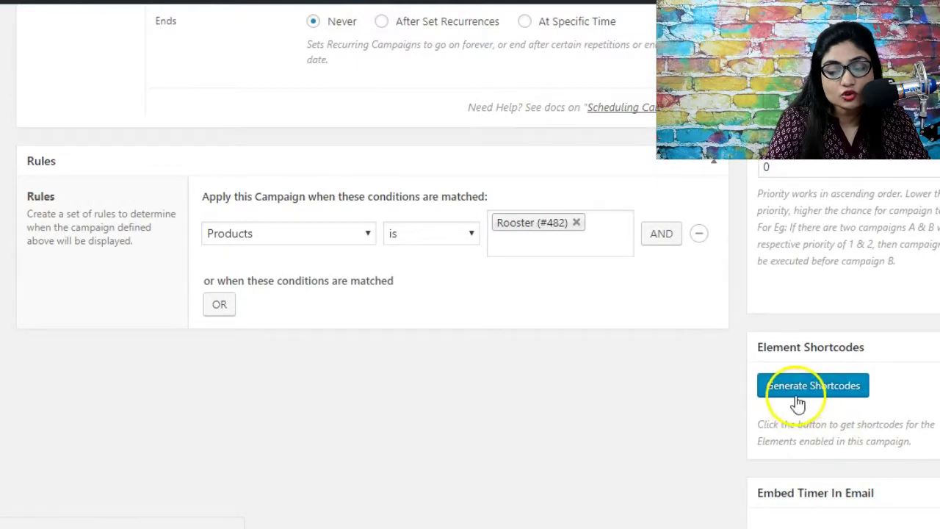
# - Generate the campaign's shortcodes and look at the any-campaign Timer shortcode
pyautogui.click(797, 394)
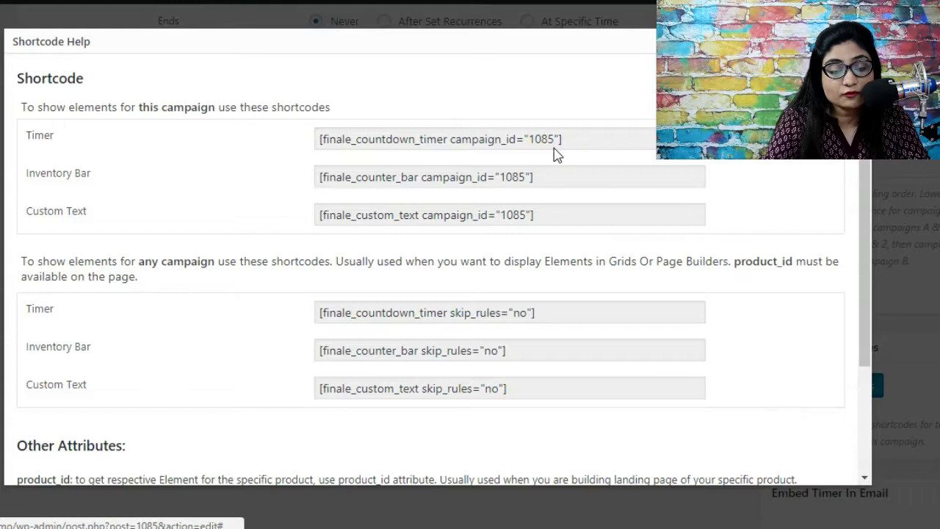
pyautogui.click(472, 314)
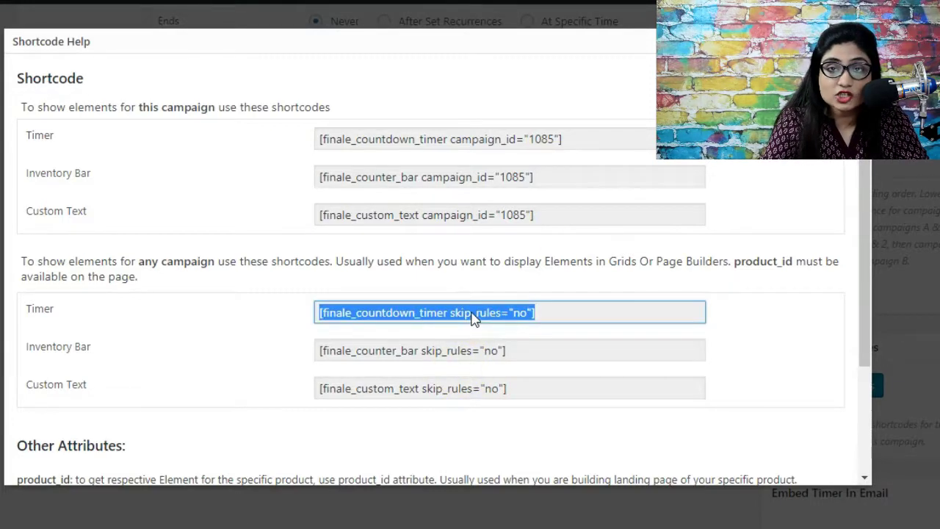
pyautogui.click(538, 308)
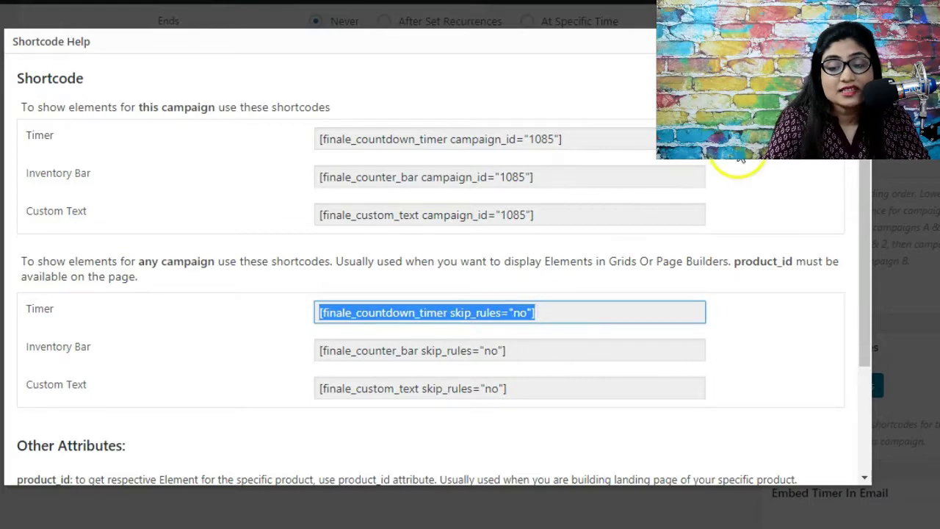
pyautogui.click(856, 41)
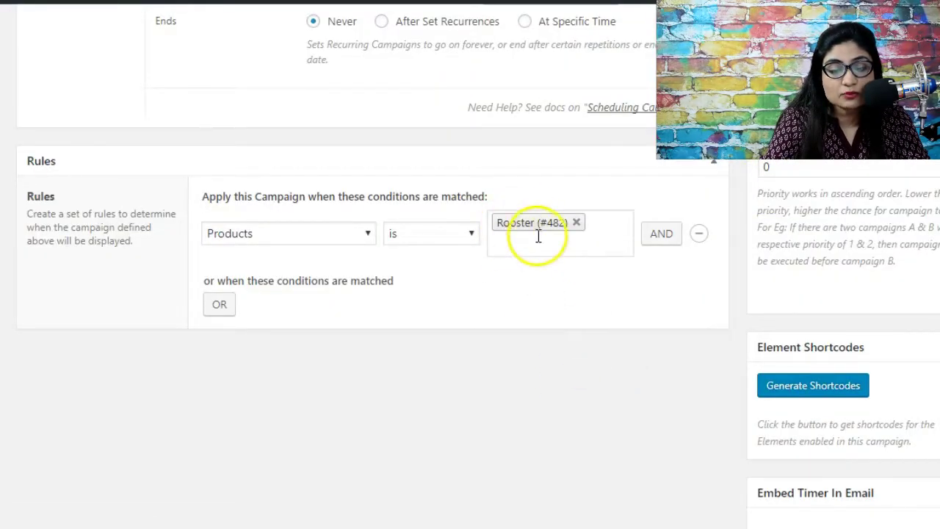
# - Copy the campaign 1085 Timer shortcode and paste it into the page body
pyautogui.click(799, 389)
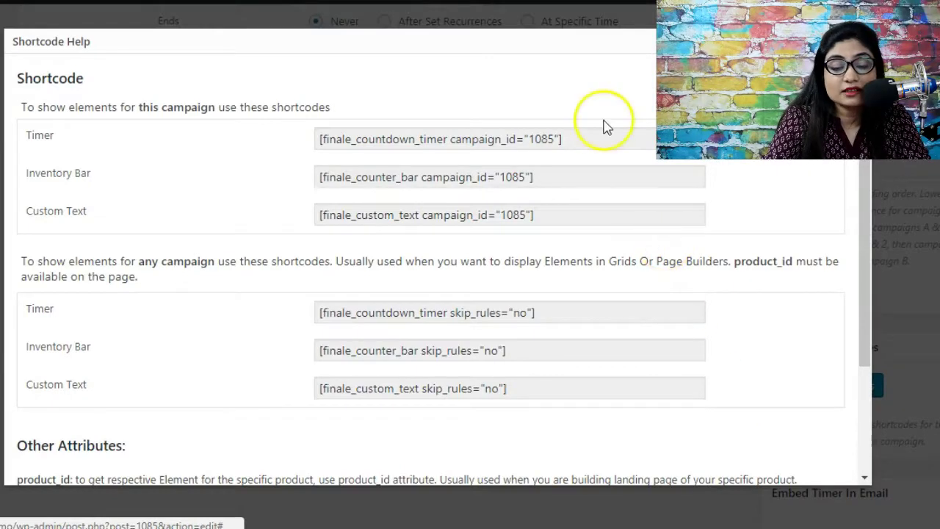
pyautogui.click(529, 142)
pyautogui.hotkey('ctrl', 'c')
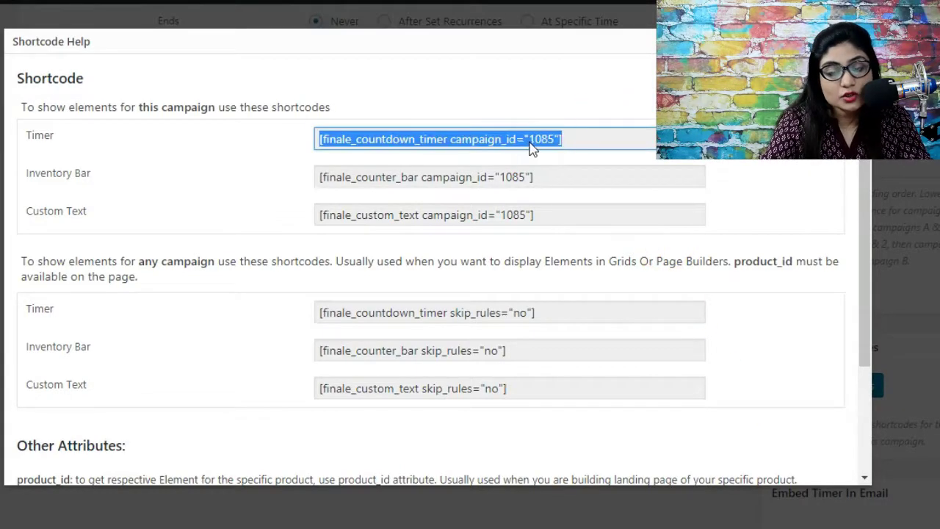
pyautogui.click(551, 142)
pyautogui.click(562, 145)
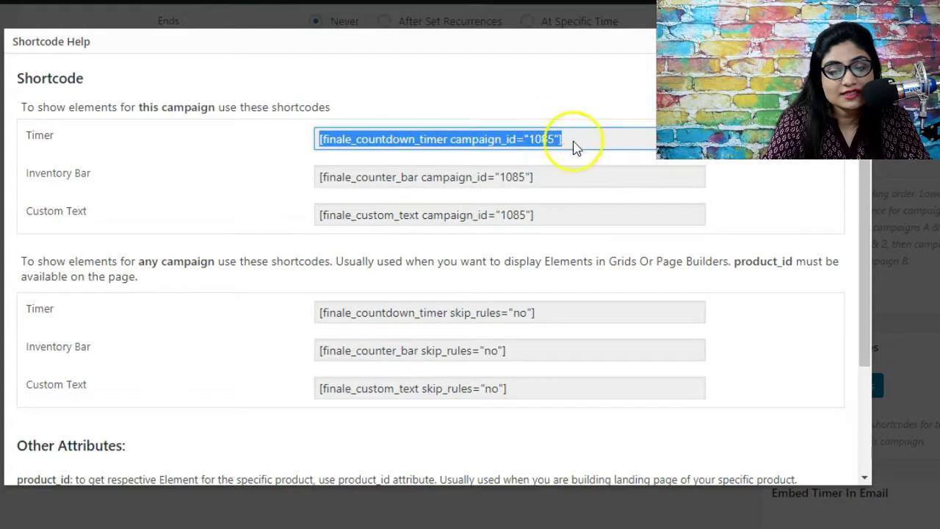
pyautogui.click(725, 296)
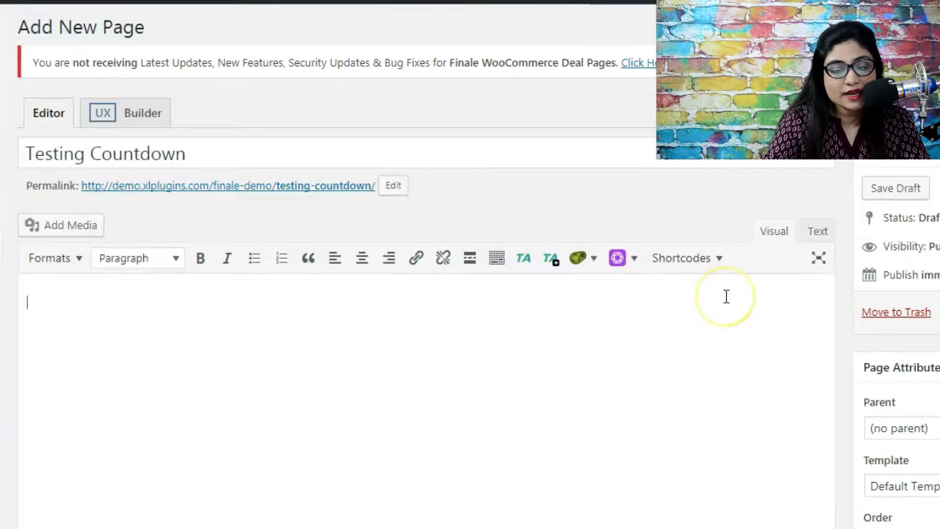
pyautogui.hotkey('ctrl', 'v')
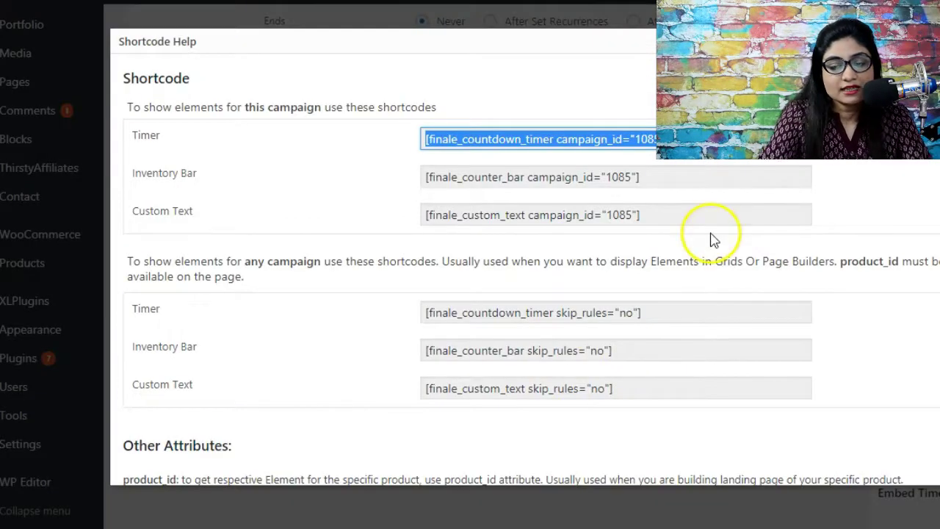
# - Add skip_rules="yes" to the timer shortcode and update the Testing Countdown page
pyautogui.moveTo(556, 316); pyautogui.dragTo(623, 323)
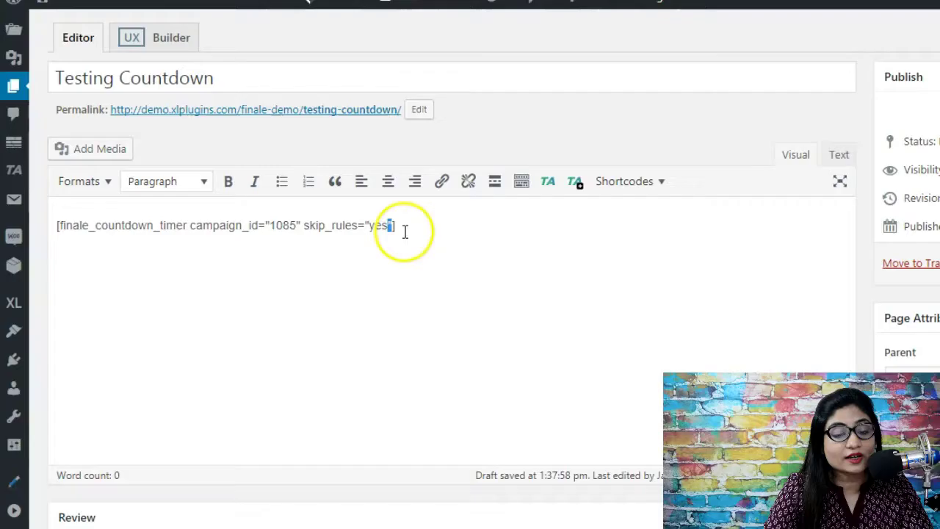
pyautogui.click(399, 227)
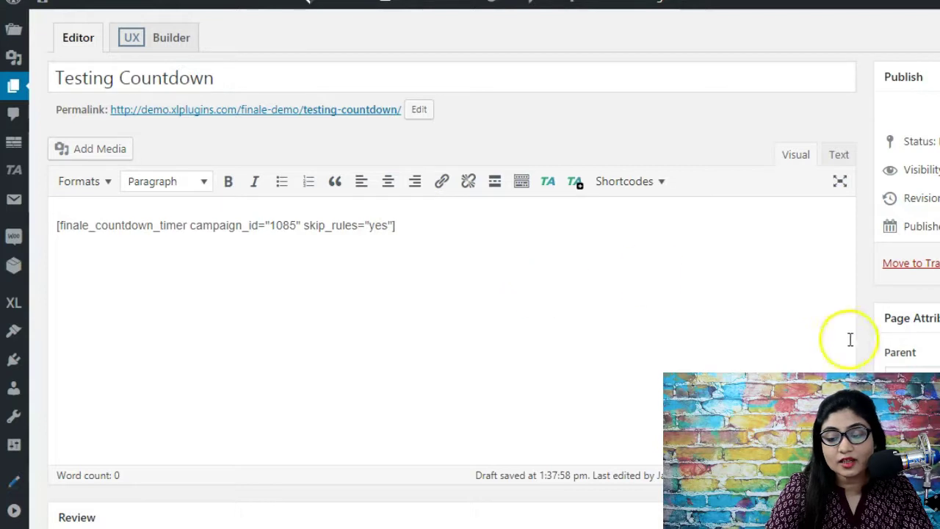
pyautogui.click(938, 263)
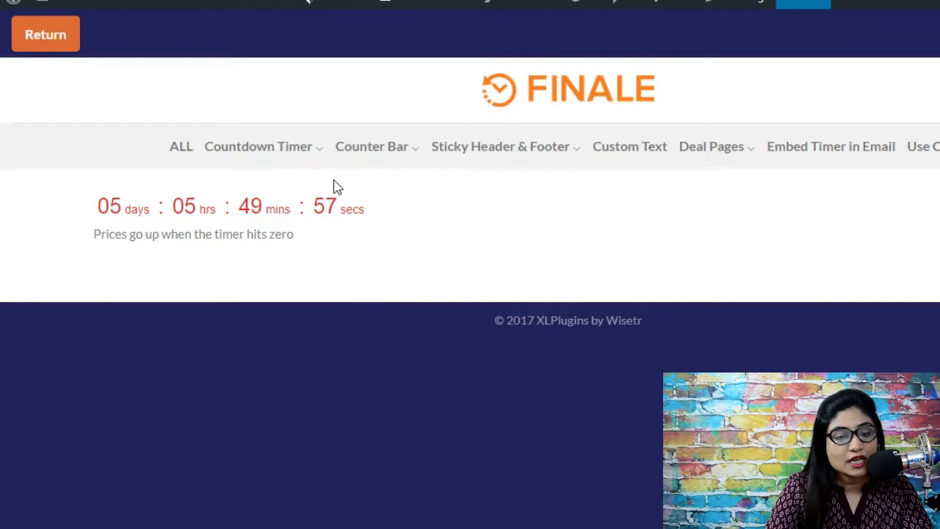
# - Leave the live countdown page and go back to the Testing Countdown page editor
pyautogui.click(326, 225)
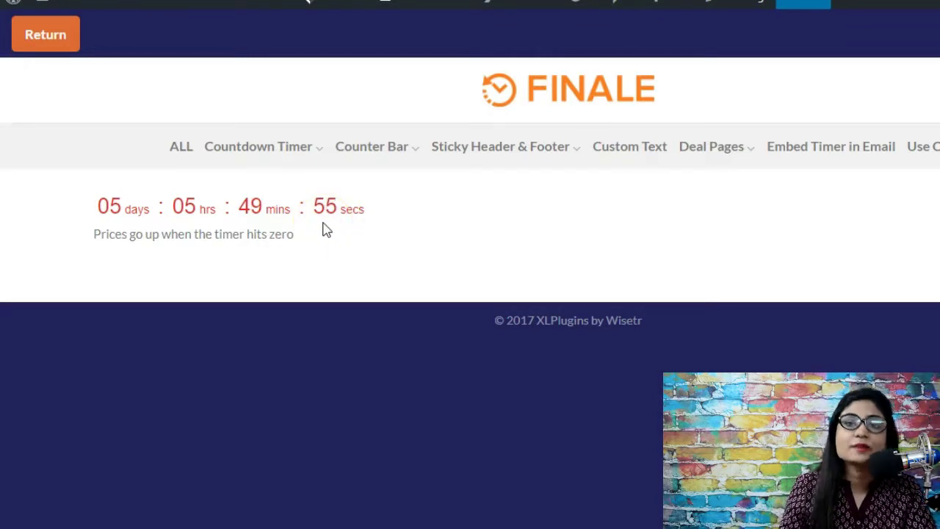
pyautogui.click(295, 249)
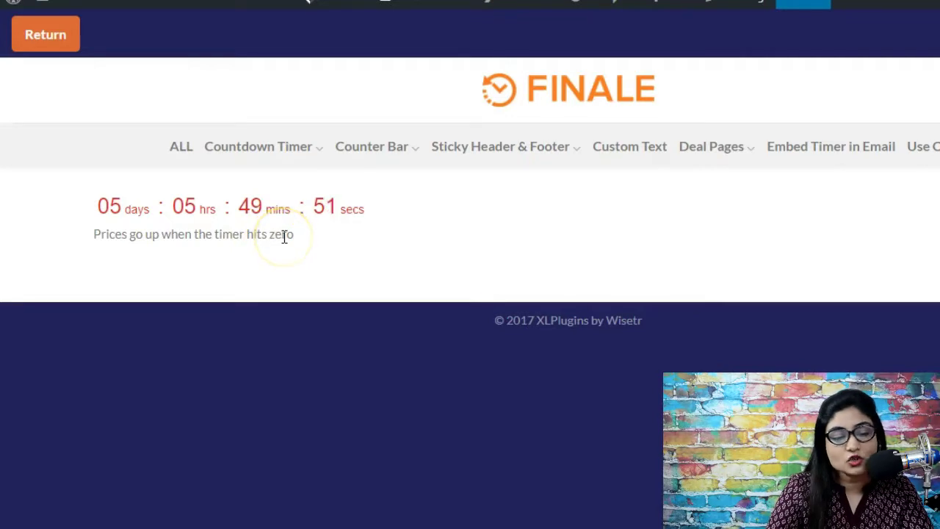
pyautogui.click(257, 228)
pyautogui.click(271, 211)
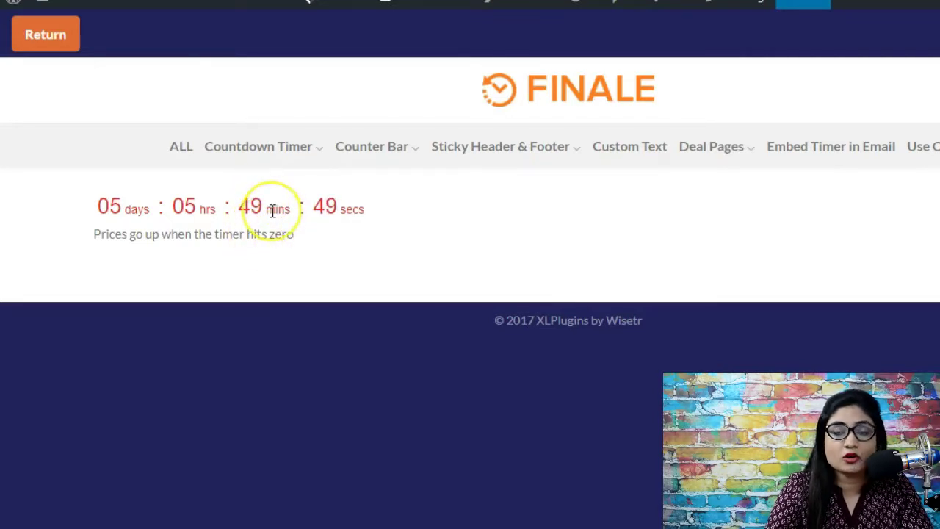
pyautogui.click(401, 245)
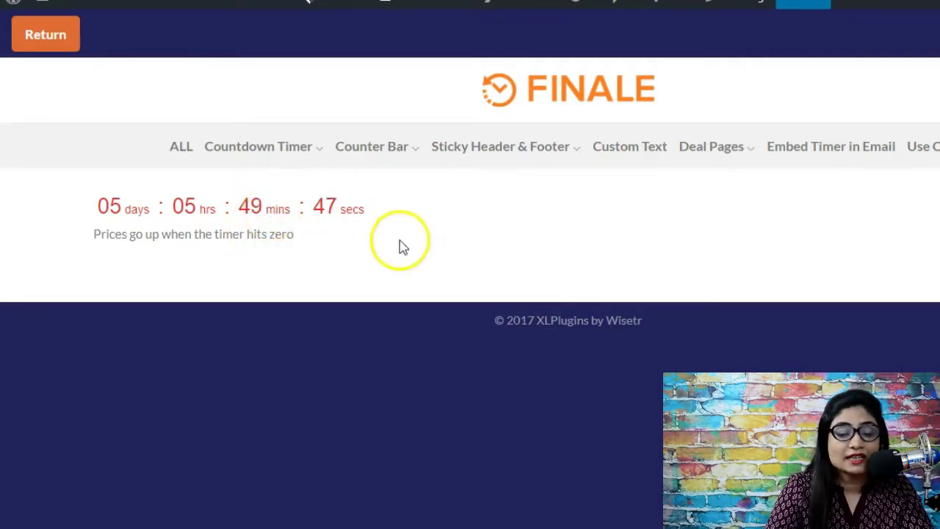
pyautogui.click(520, 230)
pyautogui.click(724, 113)
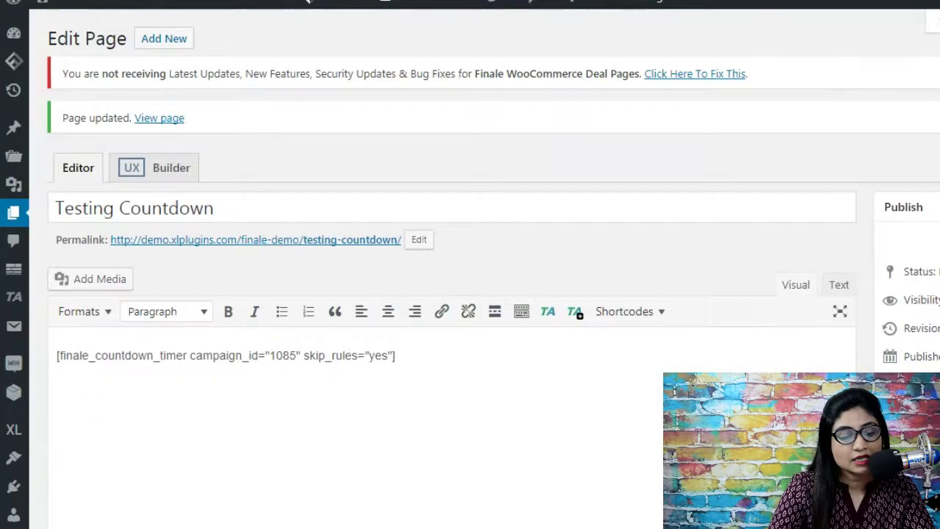
# - Paste the campaign's Inventory Bar shortcode on a new line below the timer shortcode
pyautogui.scroll(-2, 470, 264)
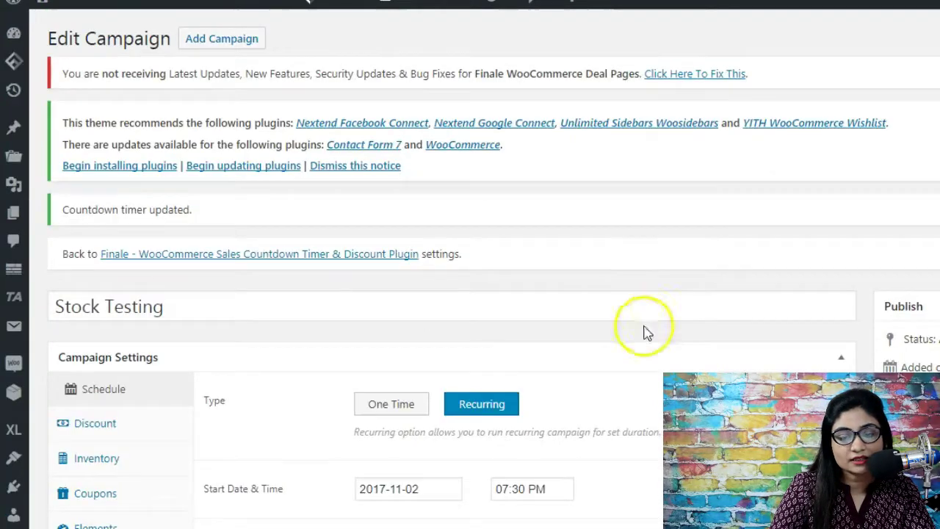
pyautogui.scroll(-5, 642, 330)
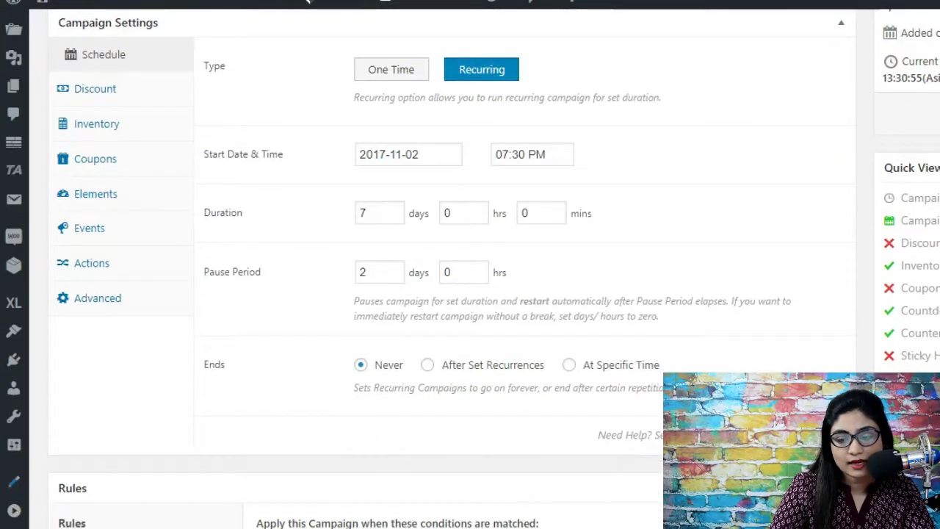
pyautogui.scroll(-5, 452, 264)
pyautogui.click(933, 382)
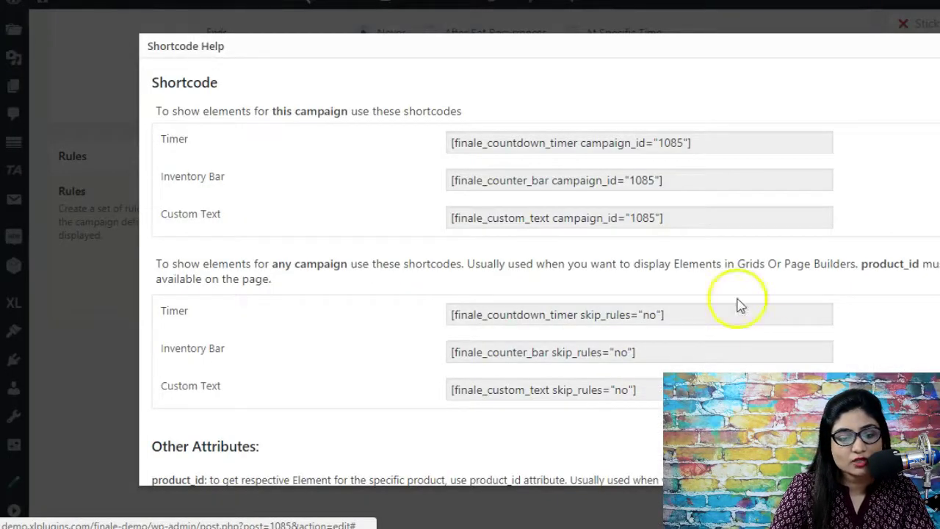
pyautogui.click(598, 193)
pyautogui.hotkey('ctrl', 'c')
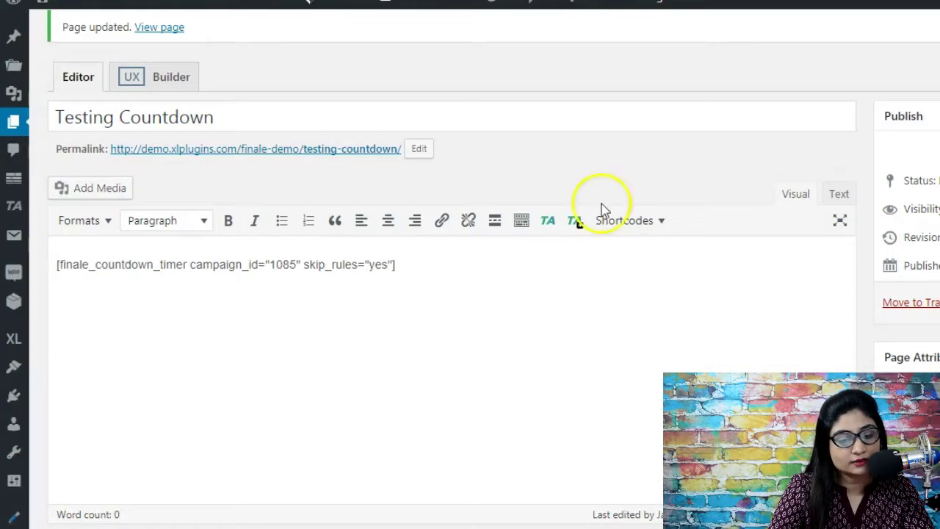
pyautogui.click(466, 281)
pyautogui.press('Return')
pyautogui.hotkey('ctrl', 'v')
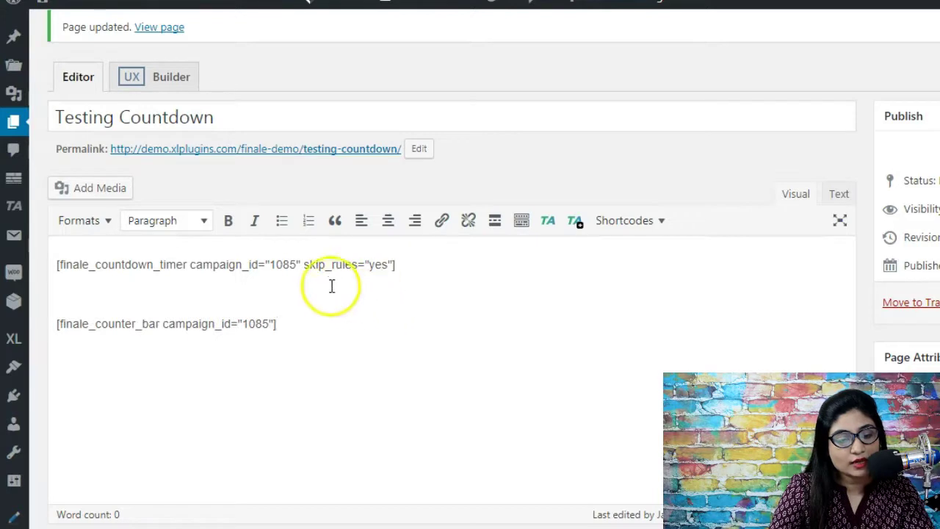
pyautogui.click(303, 266)
# - Add skip_rules="yes" to the counter bar shortcode and paste the Custom Text shortcode
pyautogui.keyDown('shift'); pyautogui.click(394, 265); pyautogui.keyUp('shift')
pyautogui.hotkey('ctrl', 'c')
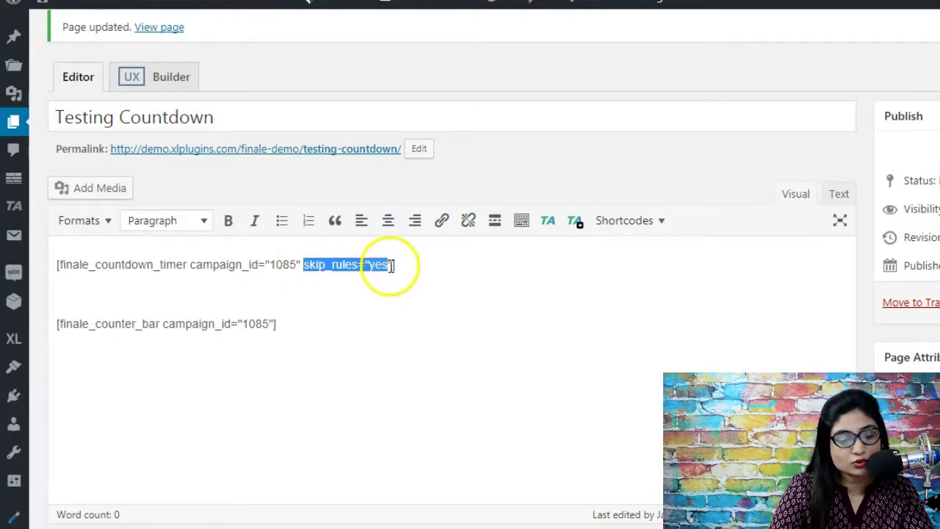
pyautogui.click(275, 324)
pyautogui.hotkey('ctrl', 'v')
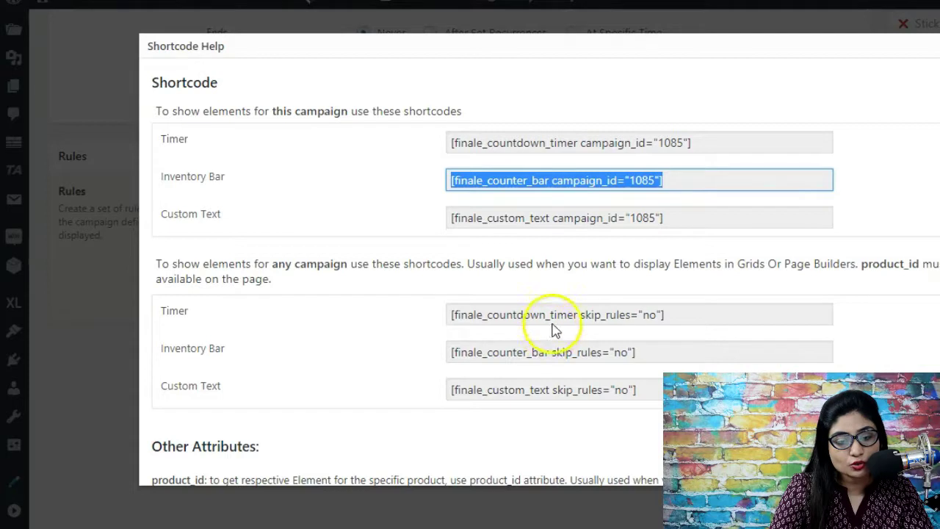
pyautogui.click(604, 218)
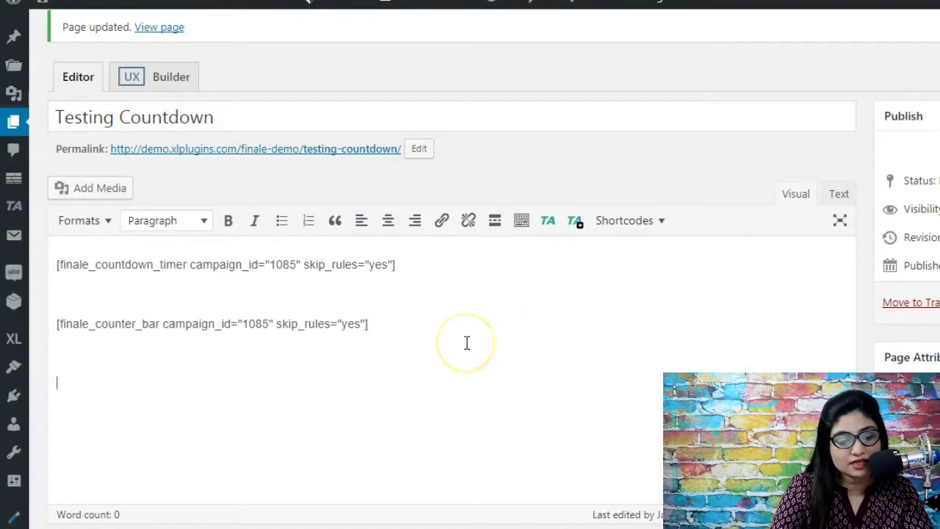
pyautogui.write('[finale_custom_text campaign_id="1085"]')
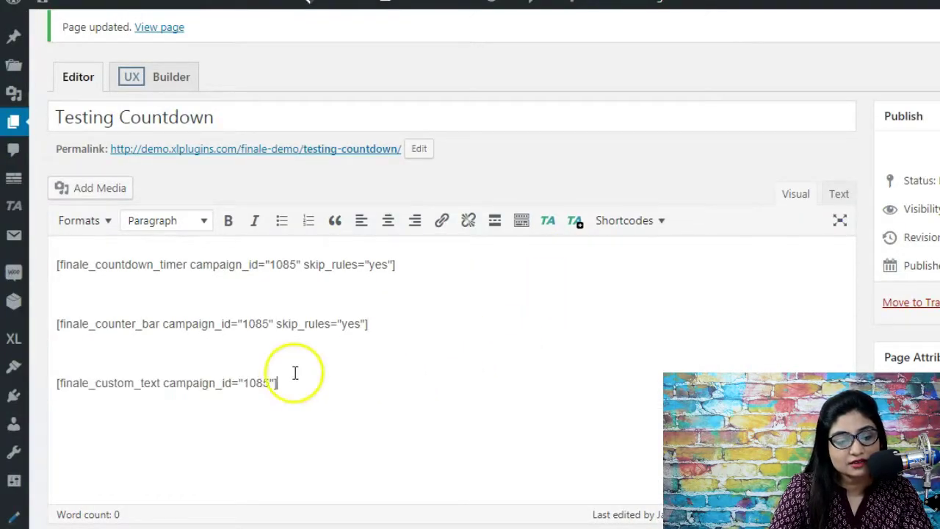
# - Append skip_rules="yes" to the custom text shortcode and save the page
pyautogui.click(276, 324)
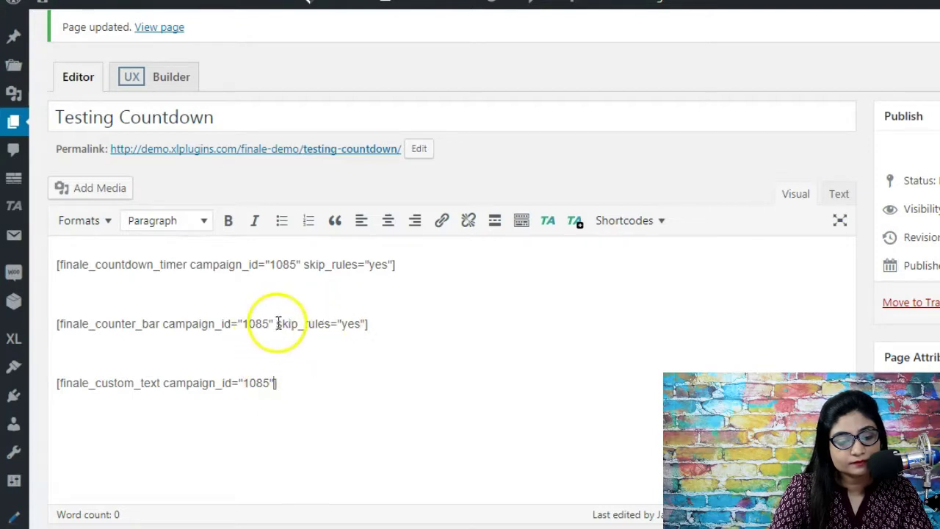
pyautogui.keyDown('shift'); pyautogui.click(363, 325); pyautogui.keyUp('shift')
pyautogui.hotkey('ctrl', 'c')
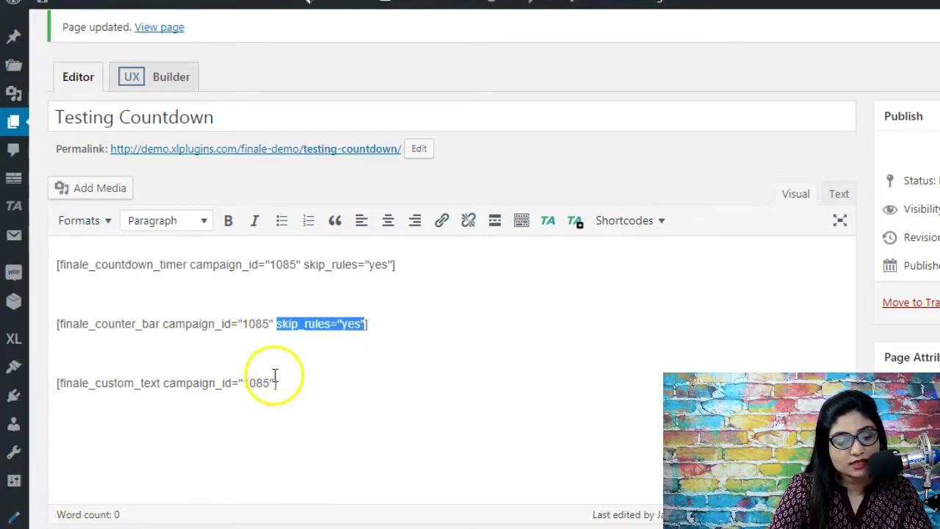
pyautogui.click(274, 383)
pyautogui.hotkey('ctrl', 'v')
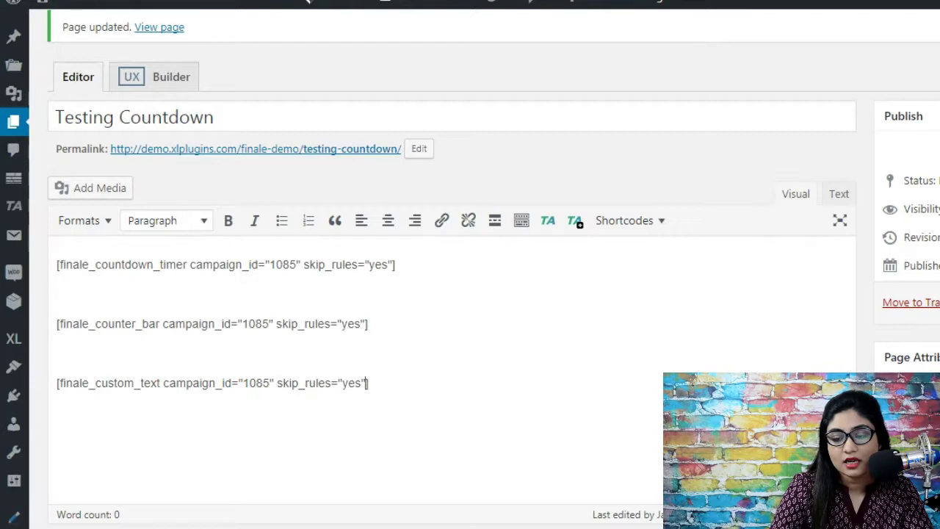
pyautogui.click(159, 28)
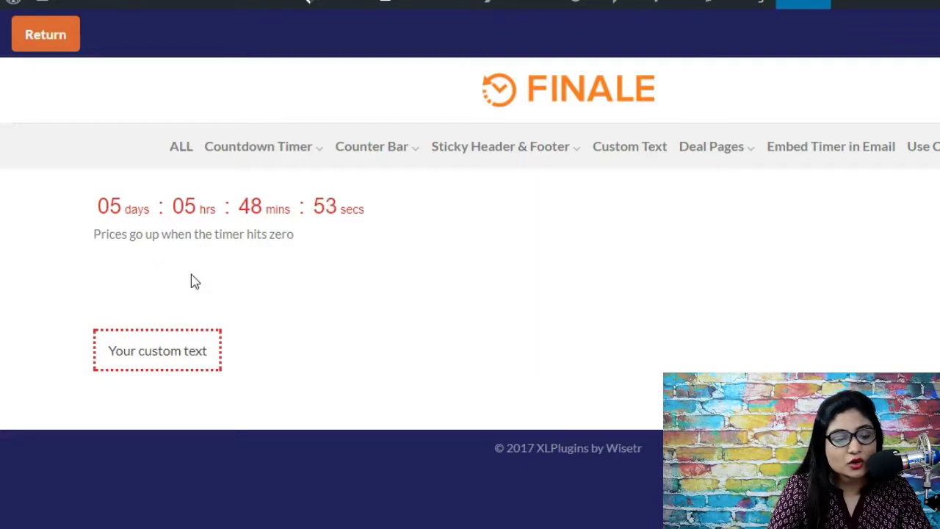
# - Append debug = "yes" to the finale_counter_bar shortcode and update the page
pyautogui.click(814, 3)
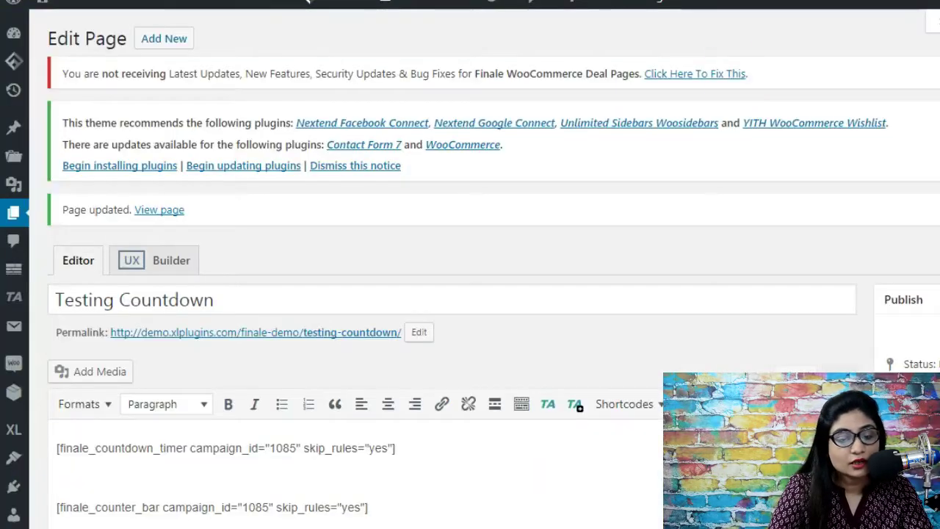
pyautogui.scroll(-4, 917, 220)
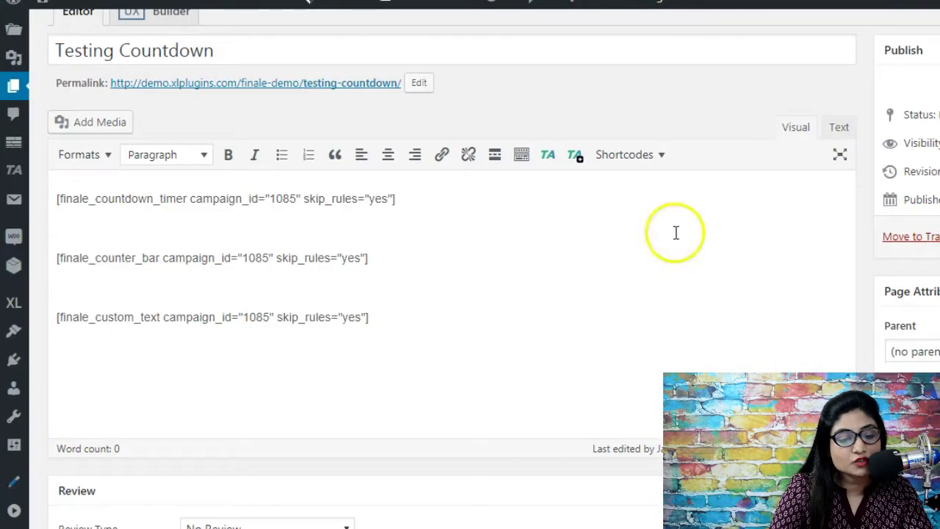
pyautogui.click(368, 257)
pyautogui.write('d')
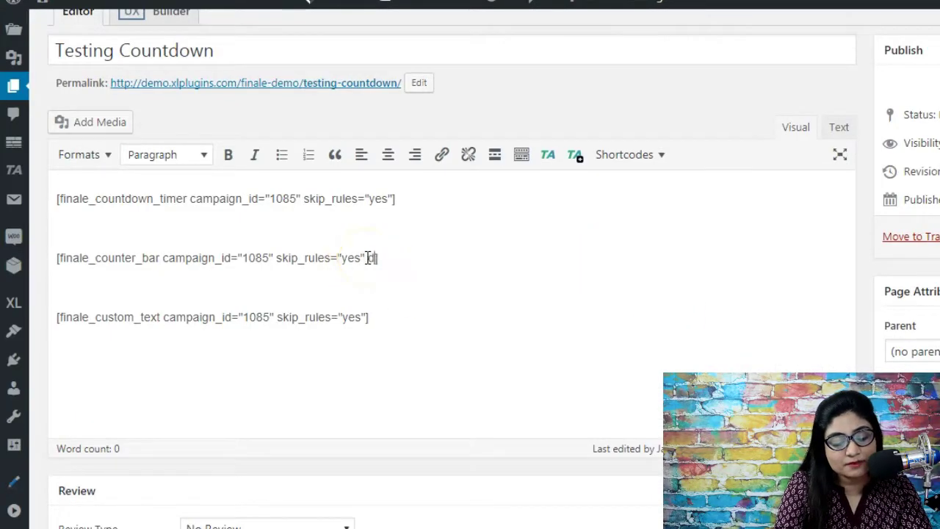
pyautogui.write('ebug = ')
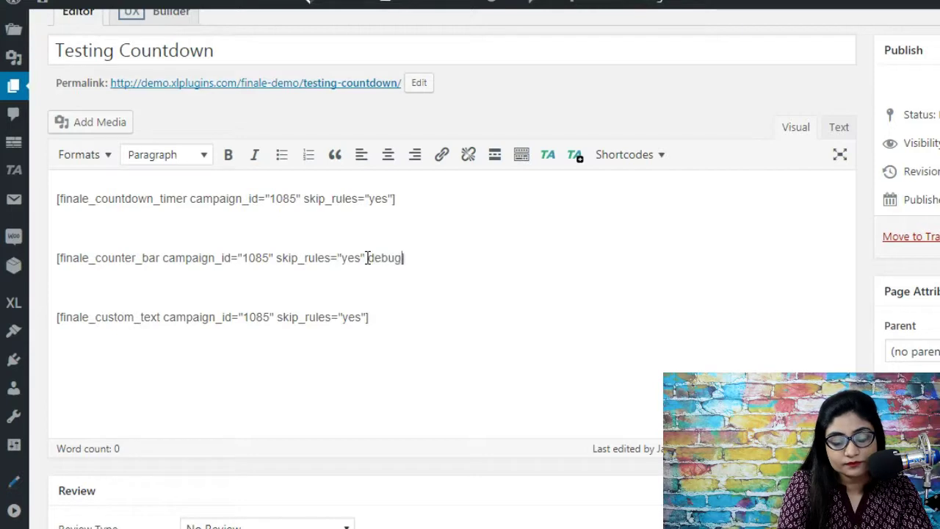
pyautogui.write('"')
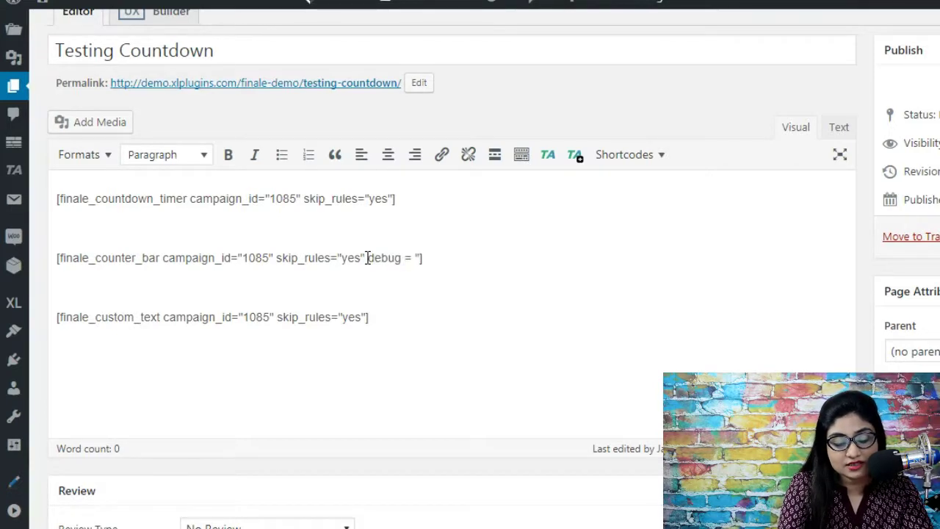
pyautogui.write('yes"')
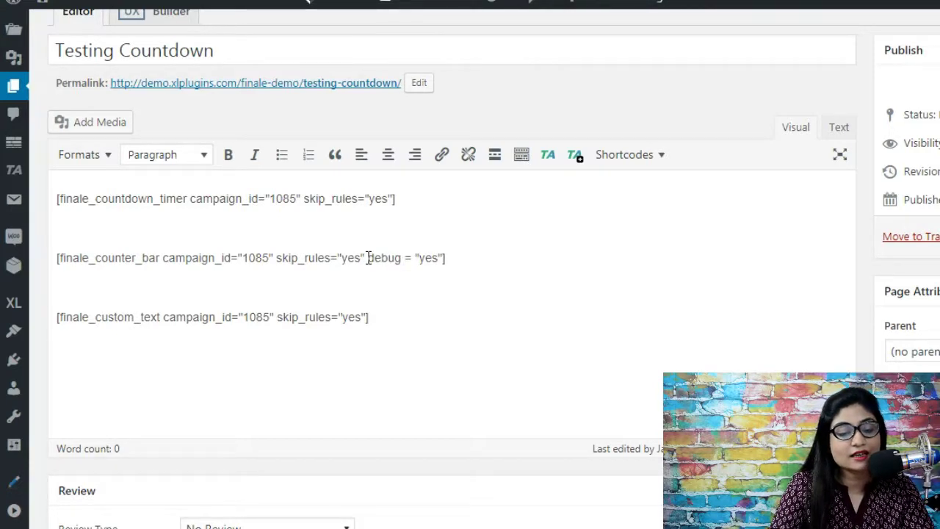
pyautogui.click(936, 237)
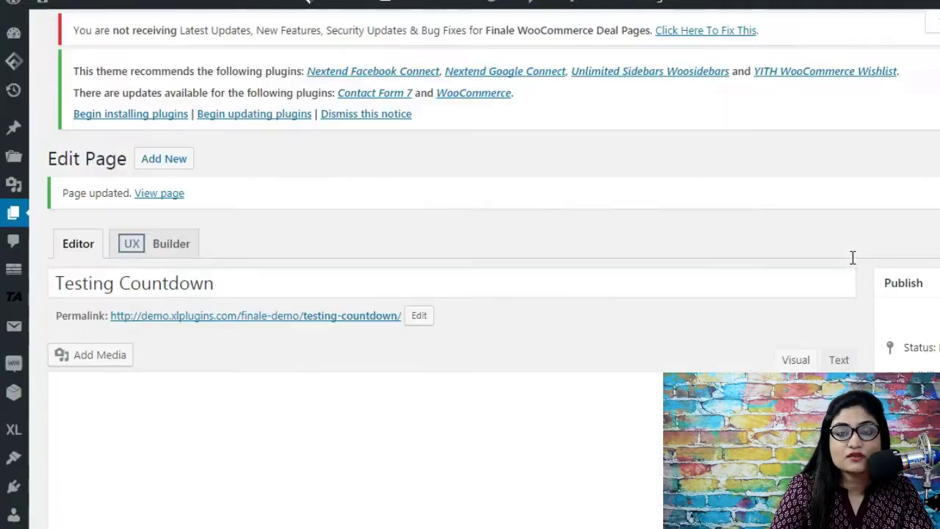
pyautogui.scroll(-3, 853, 257)
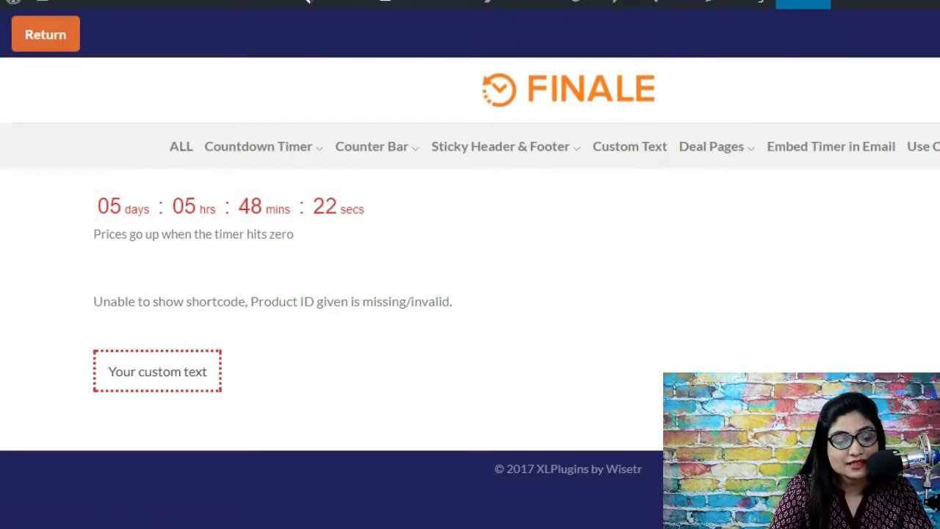
# - Close the live page tab to get back to the page editor
pyautogui.hotkey('ctrl', 'w')
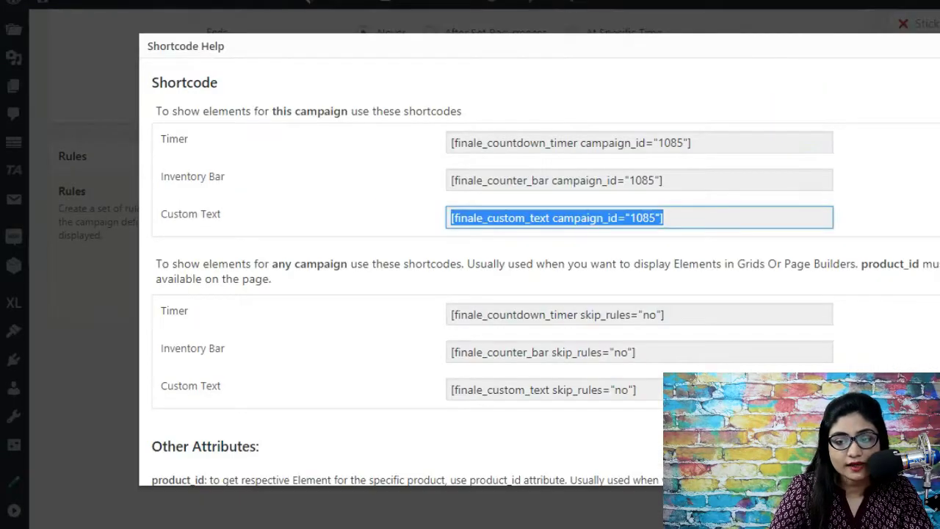
# - Type product_id = '482' before debug in the counter bar shortcode
pyautogui.click(904, 24)
pyautogui.scroll(1, 441, 265)
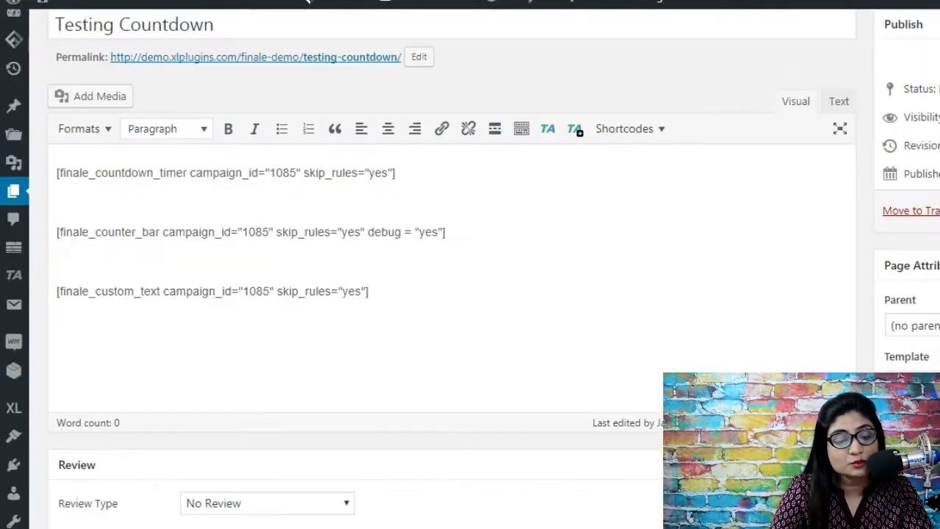
pyautogui.click(463, 269)
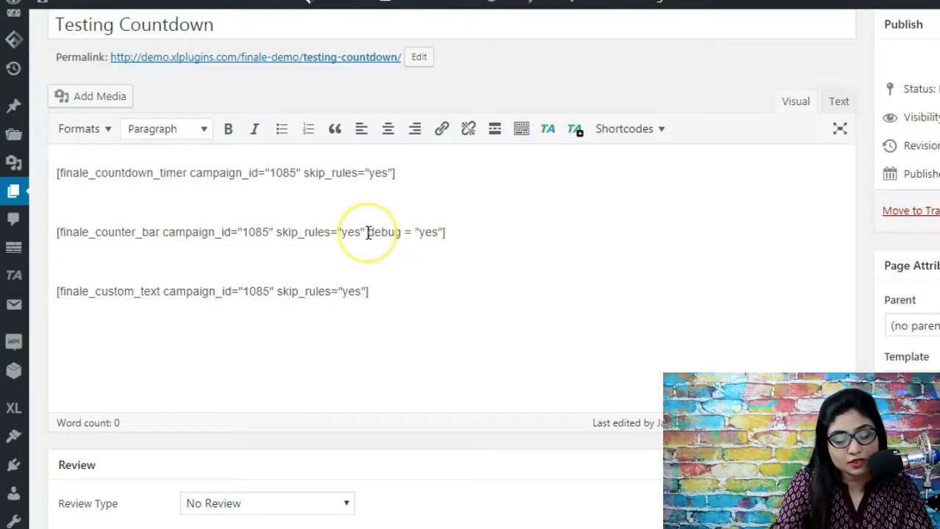
pyautogui.write('product')
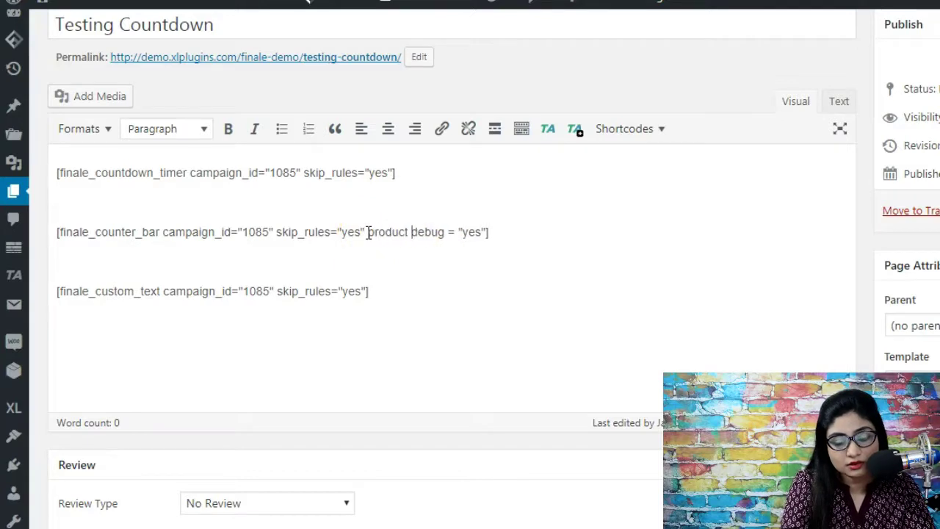
pyautogui.press('BackSpace')
pyautogui.write('_id ')
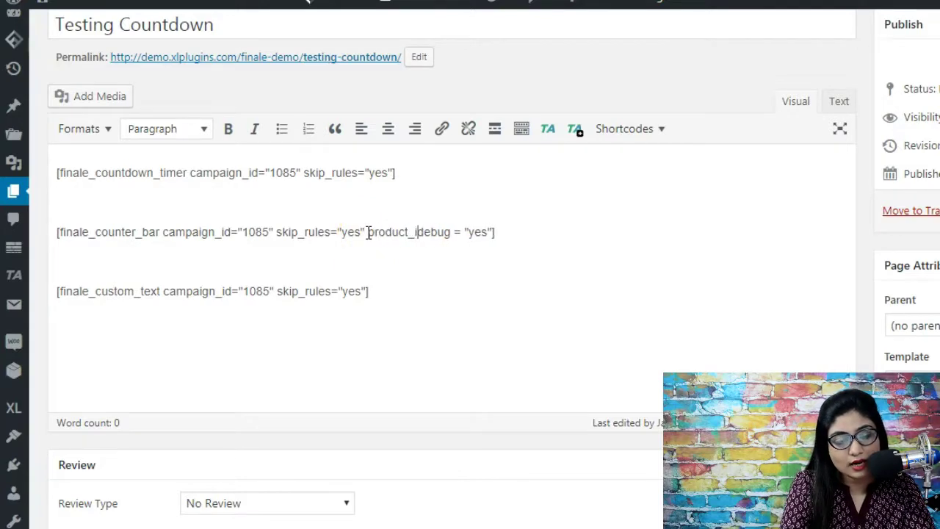
pyautogui.write('= "')
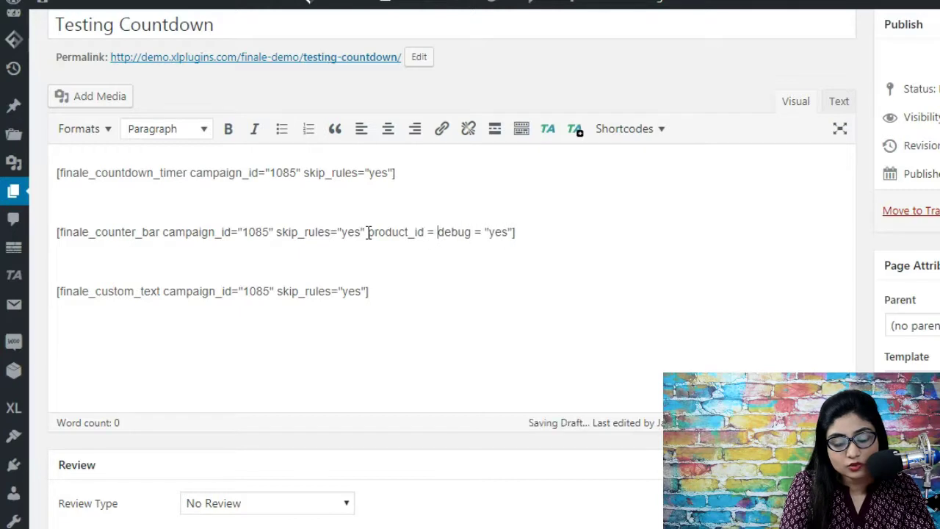
pyautogui.write('4')
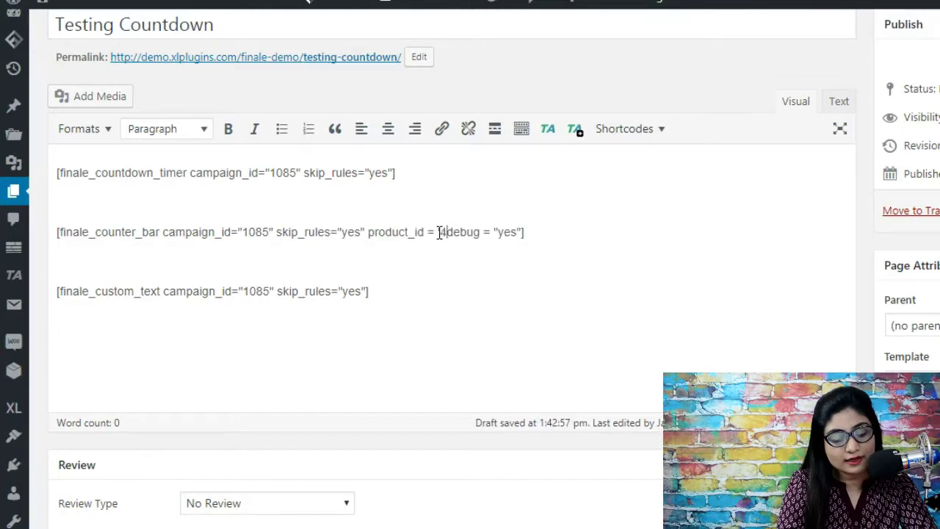
pyautogui.write("82'")
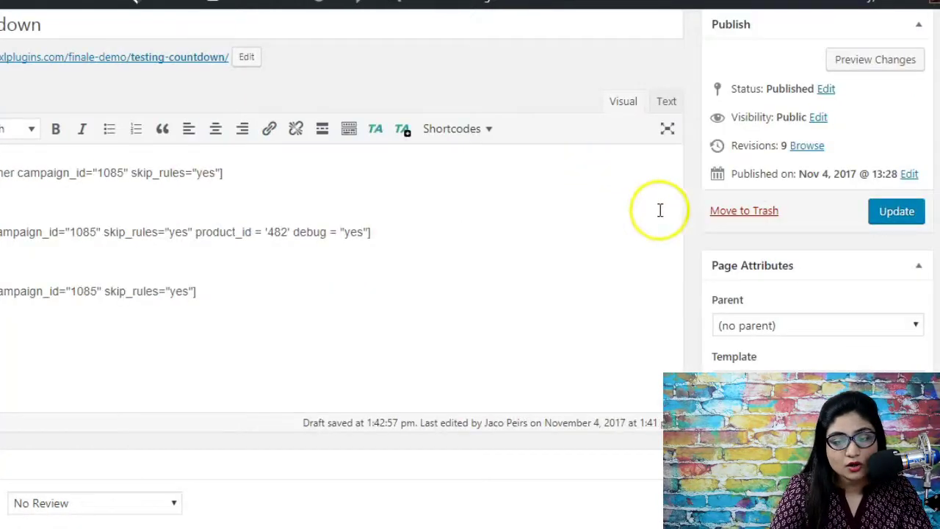
# - Update the page, reload the live view to check the counter bar, then return to the editor
pyautogui.click(894, 228)
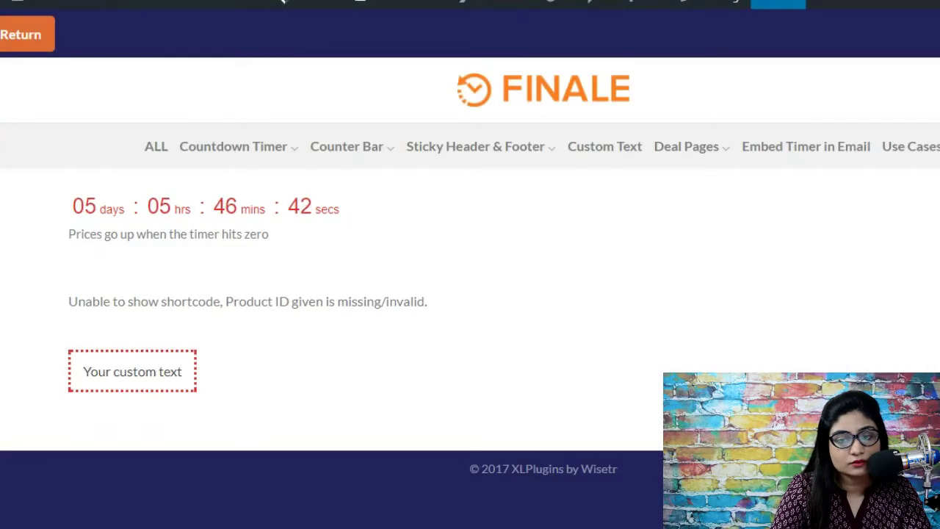
pyautogui.press('F5')
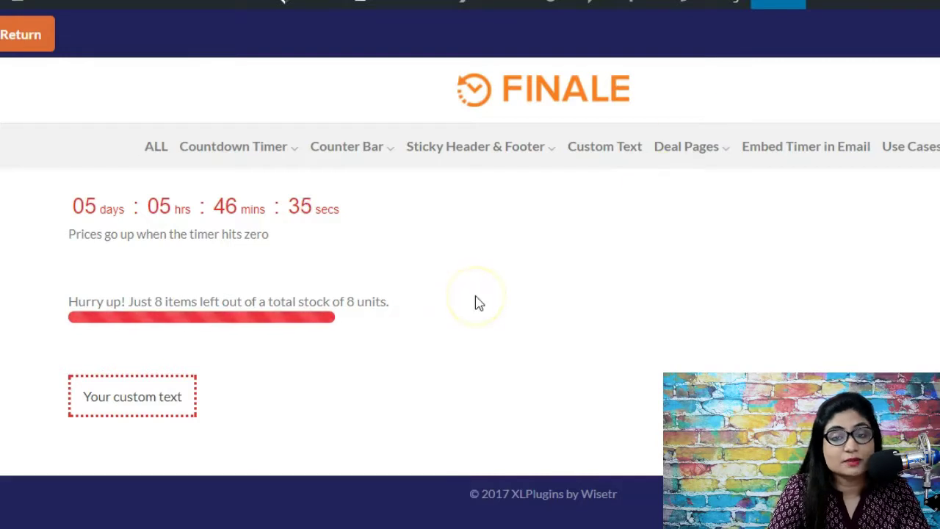
pyautogui.click(710, 3)
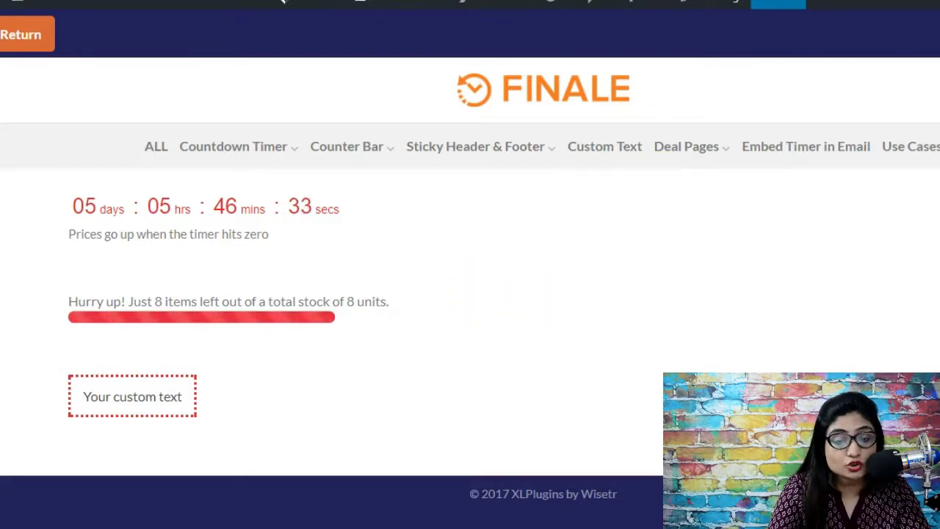
pyautogui.click(603, 295)
pyautogui.scroll(-3, 876, 241)
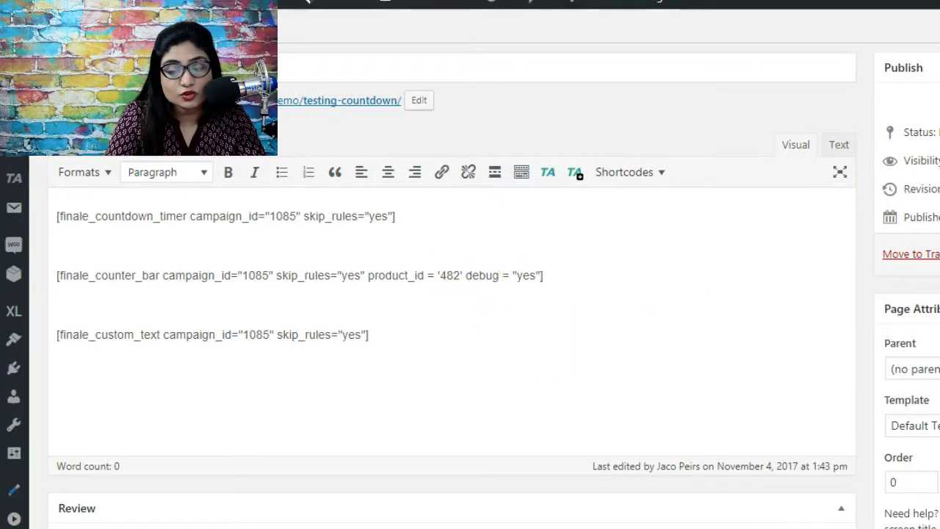
# - Review the Rooster campaign's generated element shortcodes, then dismiss the Shortcode Help dialog
pyautogui.scroll(-3, 678, 333)
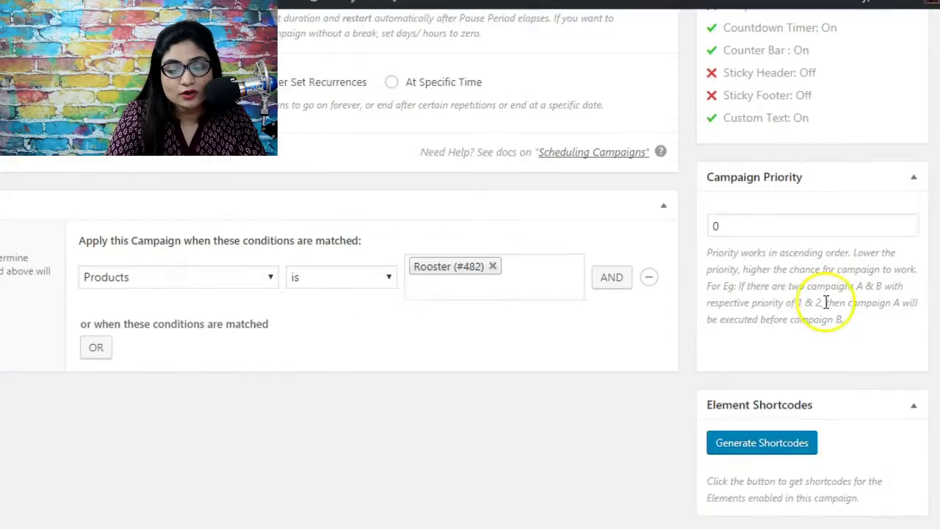
pyautogui.click(789, 443)
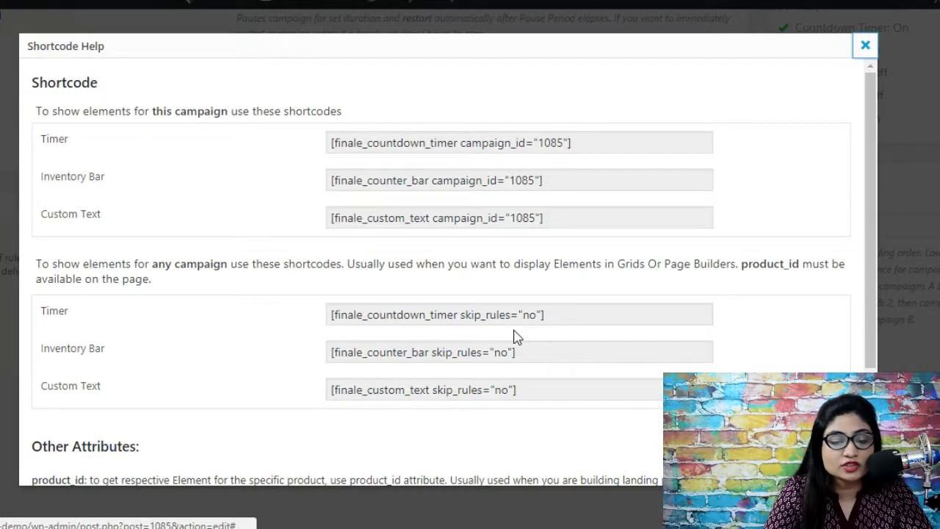
pyautogui.click(527, 318)
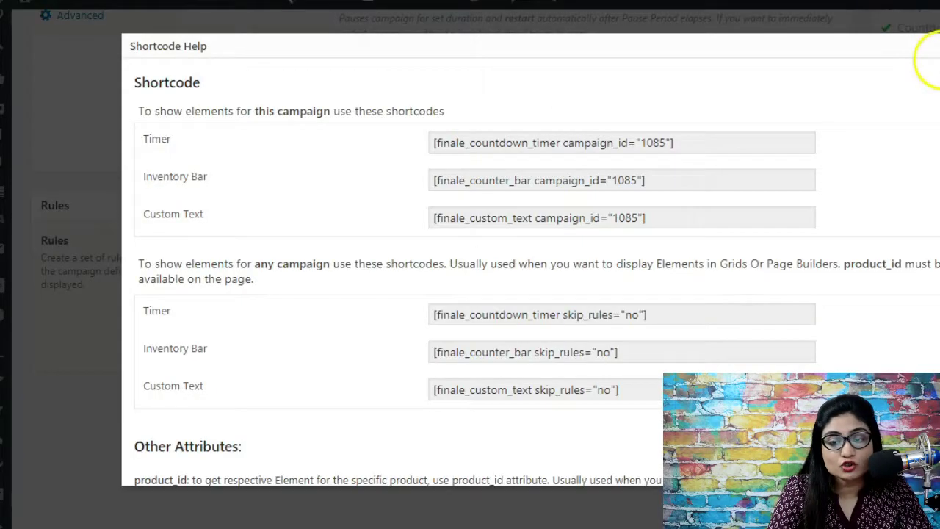
pyautogui.click(931, 49)
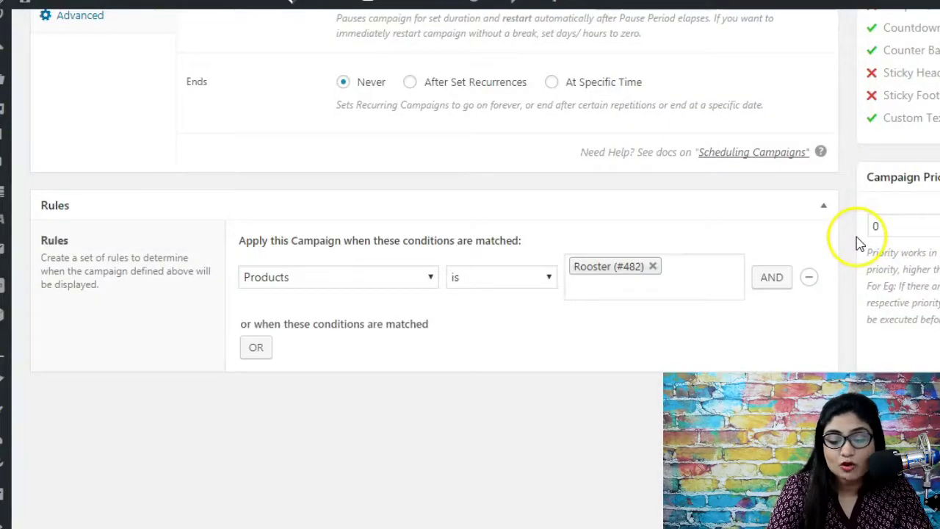